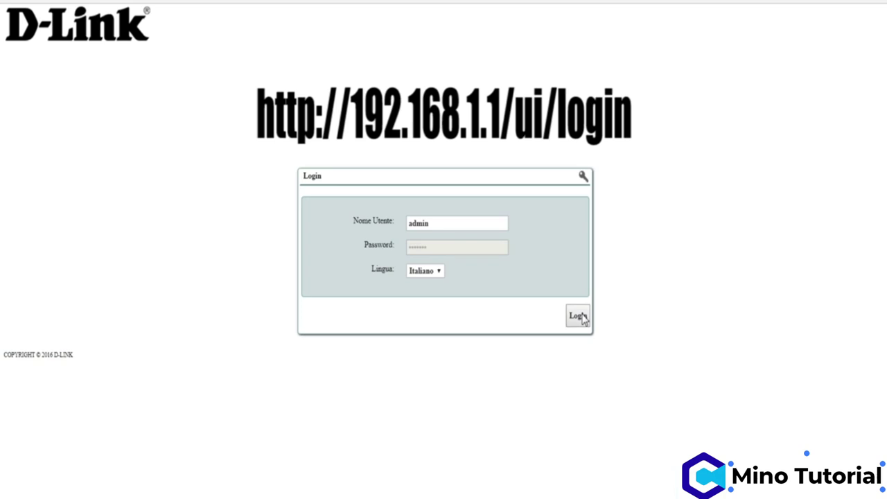
# Step: Log in to the router and go to the Configurazione page listing WiFi, Port Mapping and Sistema
pyautogui.click(578, 316)
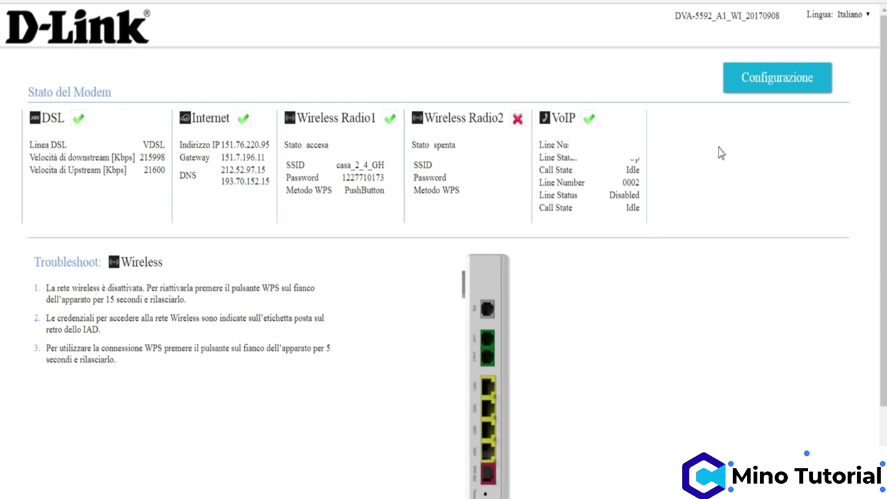
pyautogui.click(777, 81)
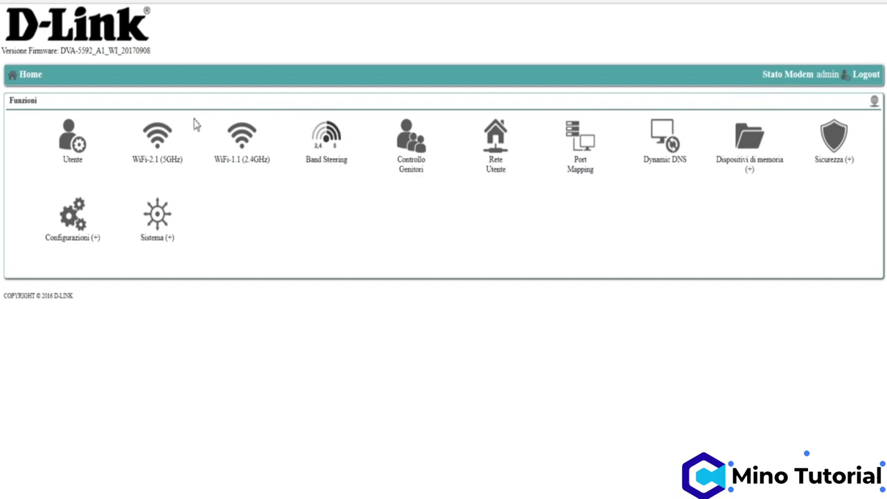
# Step: Open the WiFi-1.1 (2.4GHz) settings and review SSID casa_2_4_GH and its WPA password
pyautogui.click(239, 163)
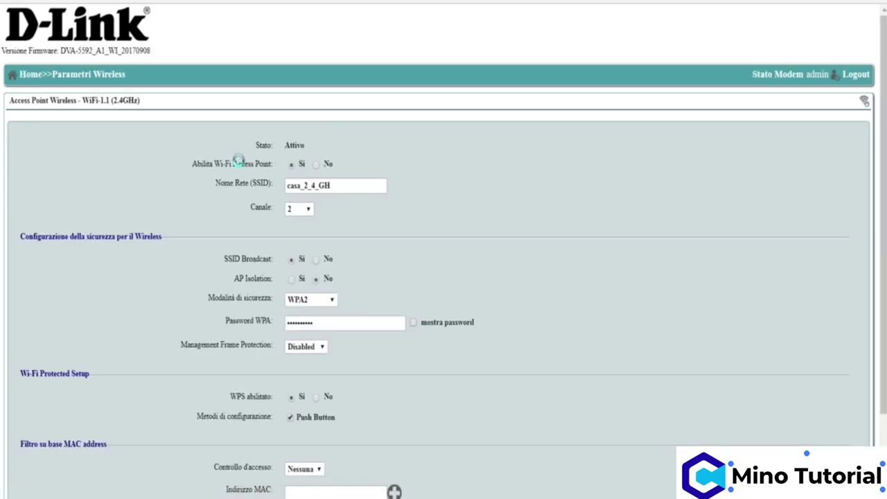
pyautogui.click(346, 187)
pyautogui.scroll(-1, 372, 219)
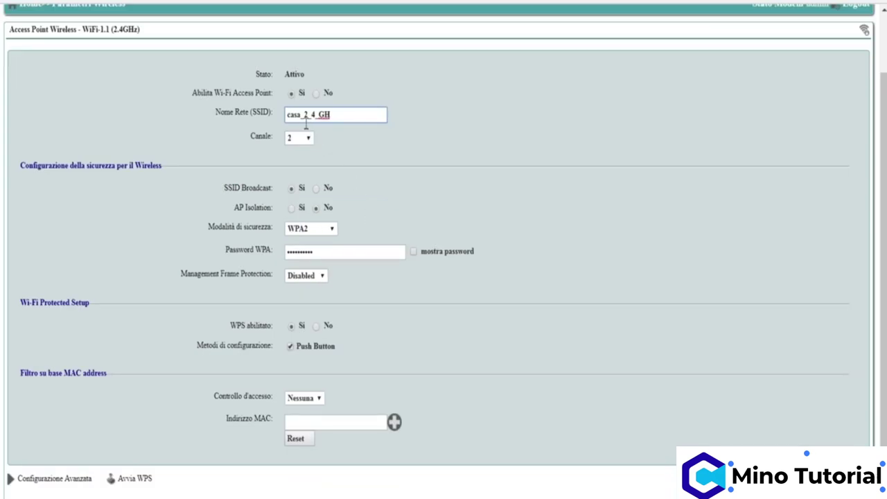
pyautogui.click(356, 254)
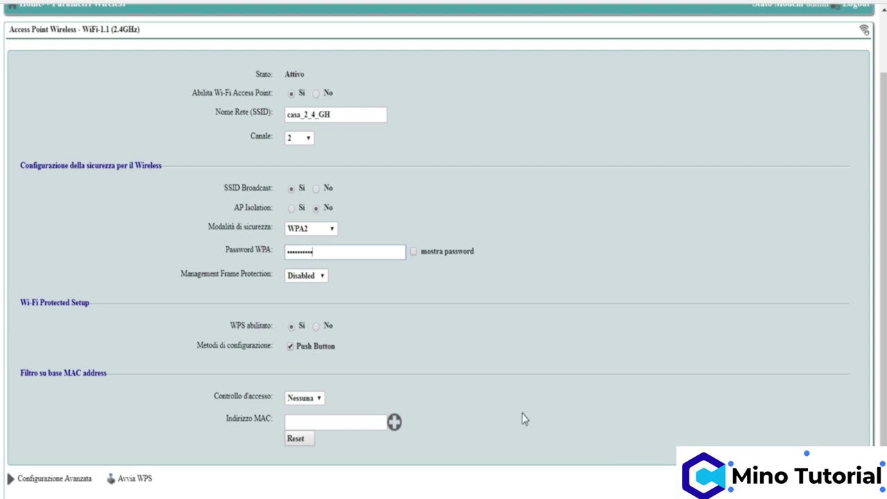
pyautogui.scroll(1, 370, 356)
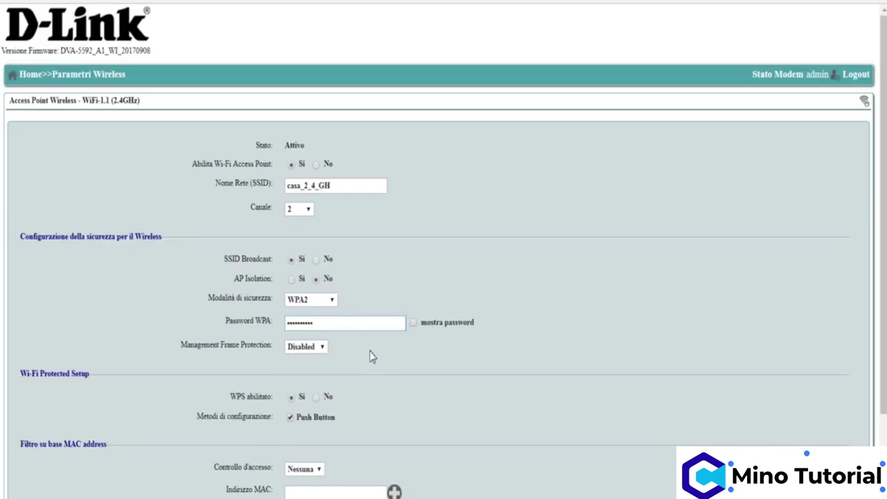
# Step: Return Home and open the WiFi-2.1 (5GHz) settings to check its SSID field
pyautogui.click(29, 77)
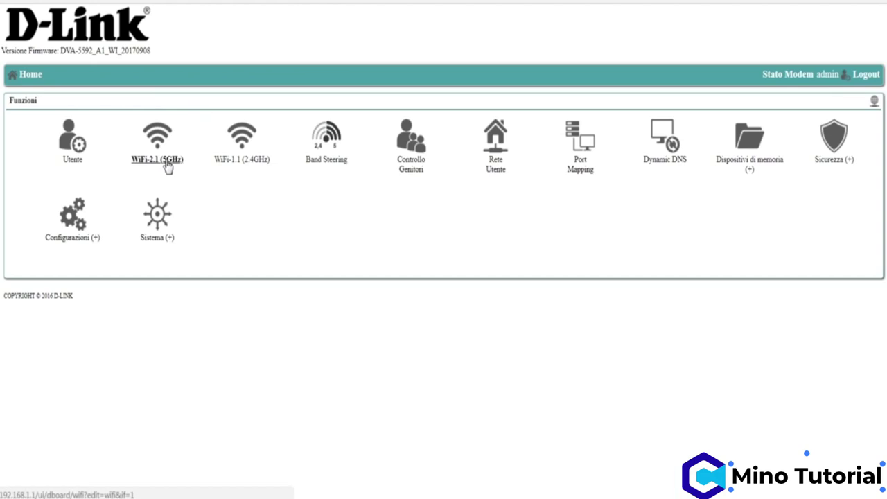
pyautogui.click(154, 164)
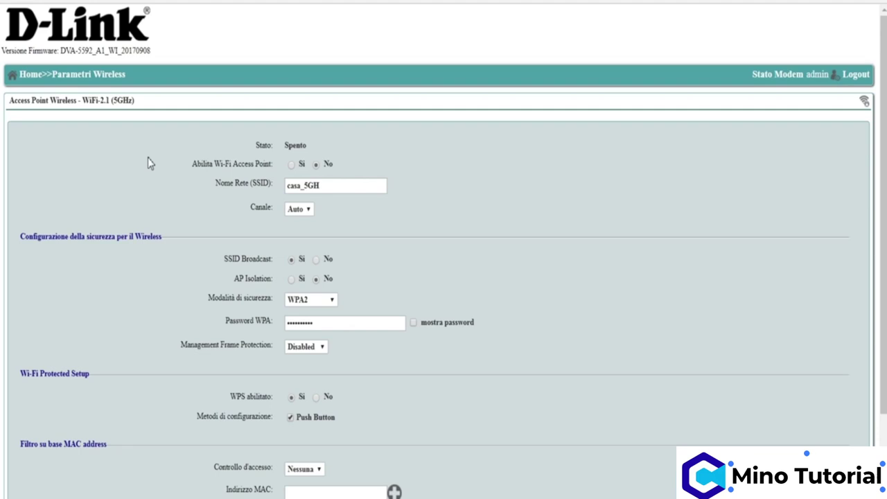
pyautogui.click(345, 186)
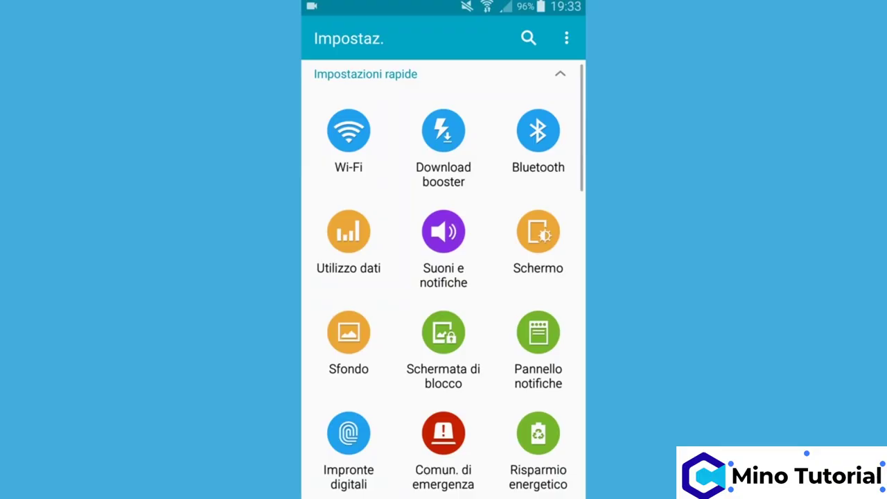
# Step: Open Wi-Fi in the phone's Impostazioni to see available networks
pyautogui.click(348, 130)
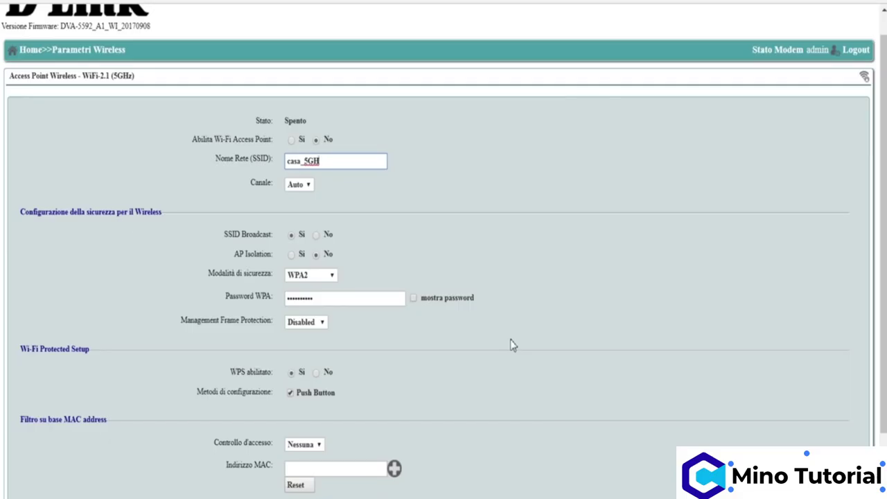
# Step: Toggle the 5GHz access point and SSID Broadcast, leaving the access point off and broadcast on
pyautogui.click(300, 141)
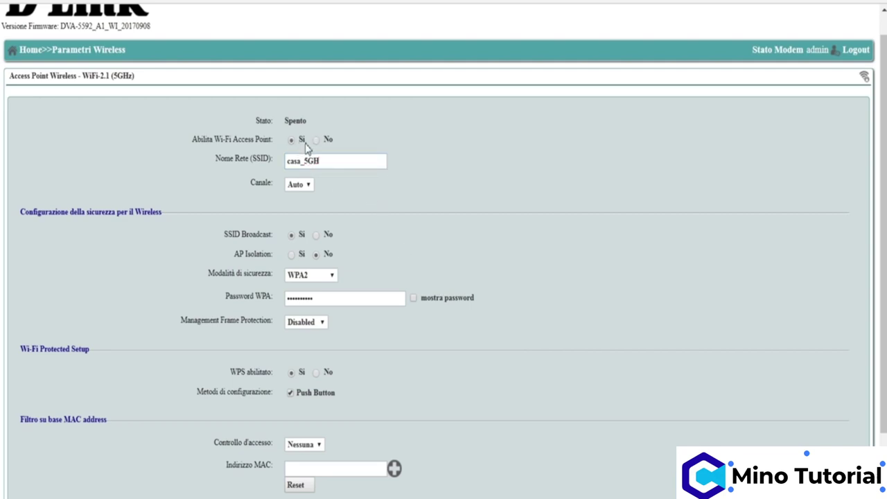
pyautogui.click(317, 142)
pyautogui.scroll(-1, 425, 354)
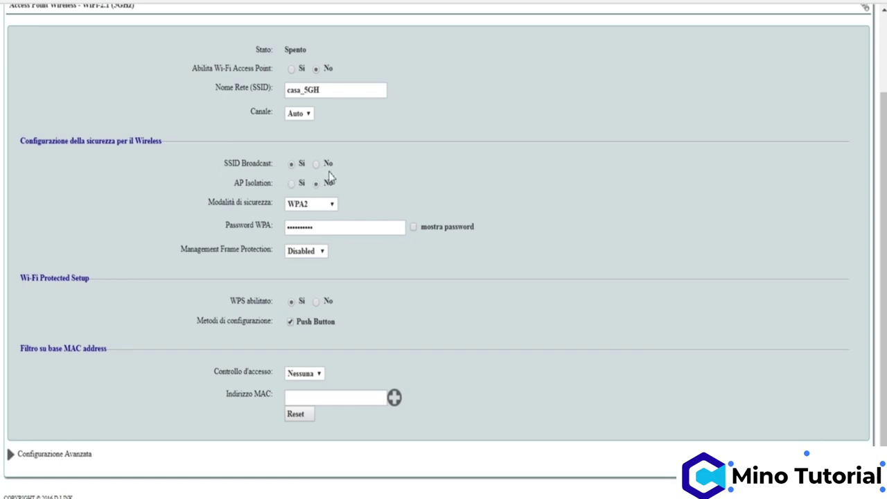
pyautogui.click(316, 164)
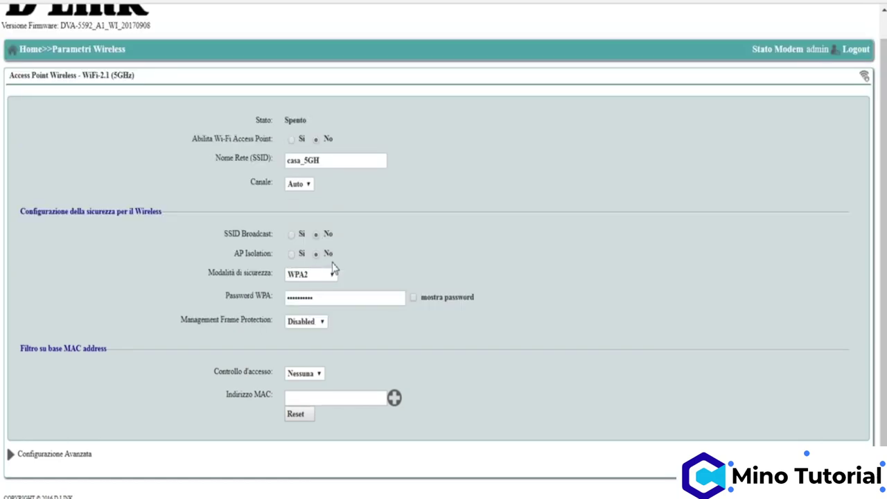
pyautogui.click(292, 236)
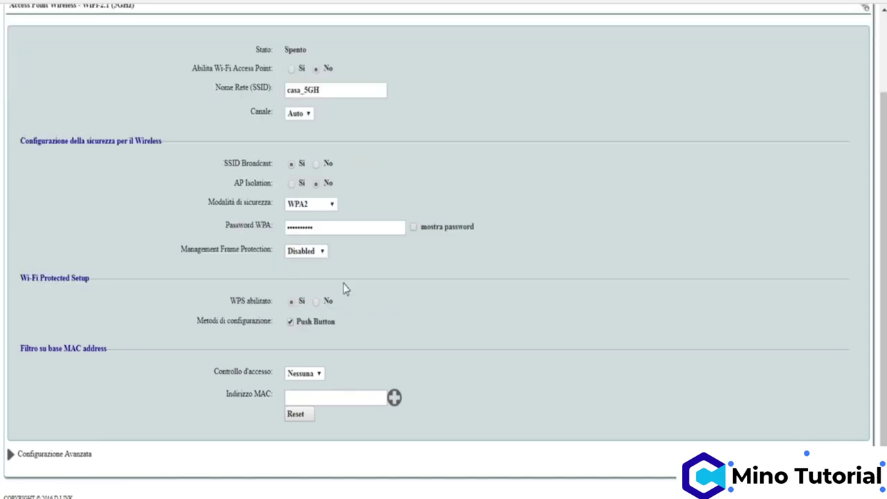
pyautogui.scroll(1, 380, 316)
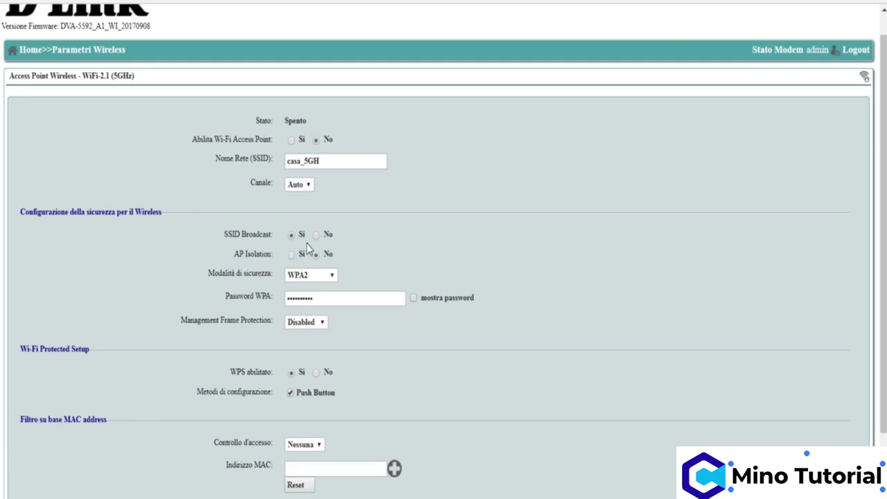
# Step: Add then remove an extra 'S' in SSID casa_5GH, and return to the home page
pyautogui.click(332, 160)
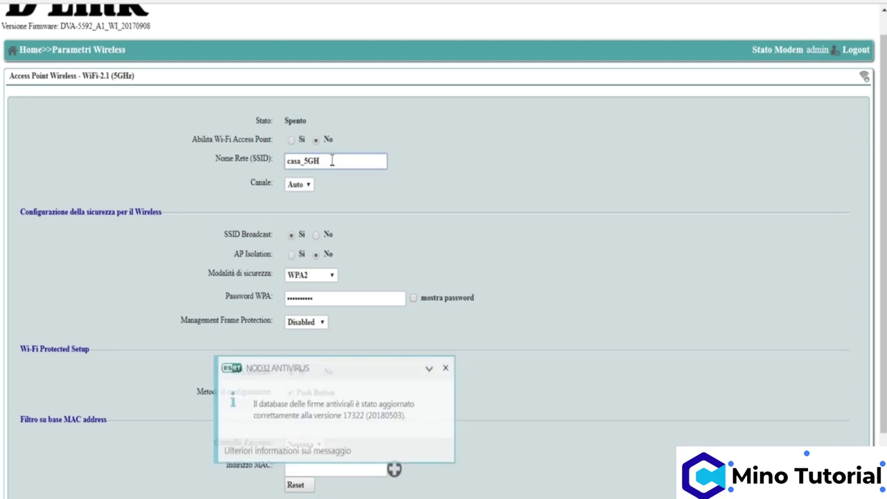
pyautogui.write('S')
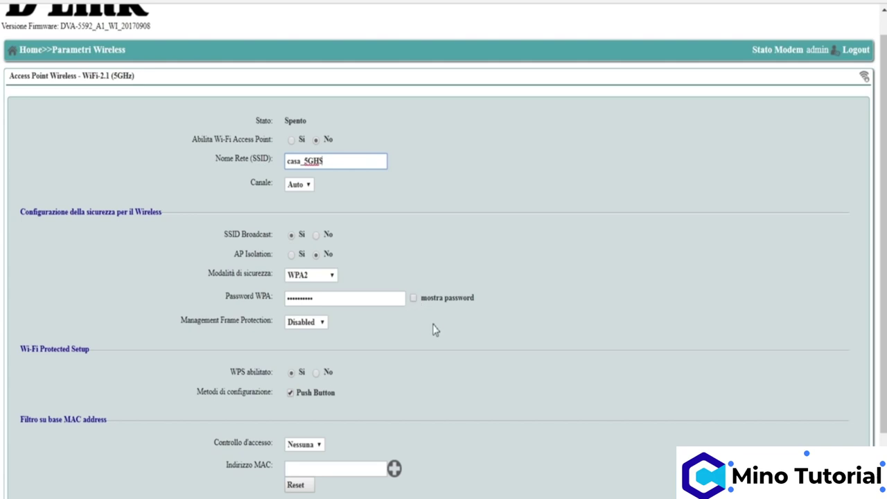
pyautogui.press('BackSpace')
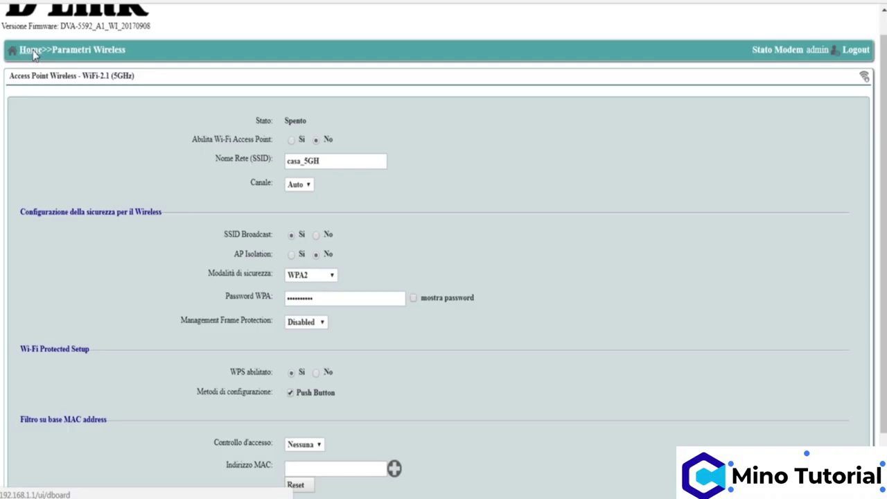
pyautogui.click(32, 49)
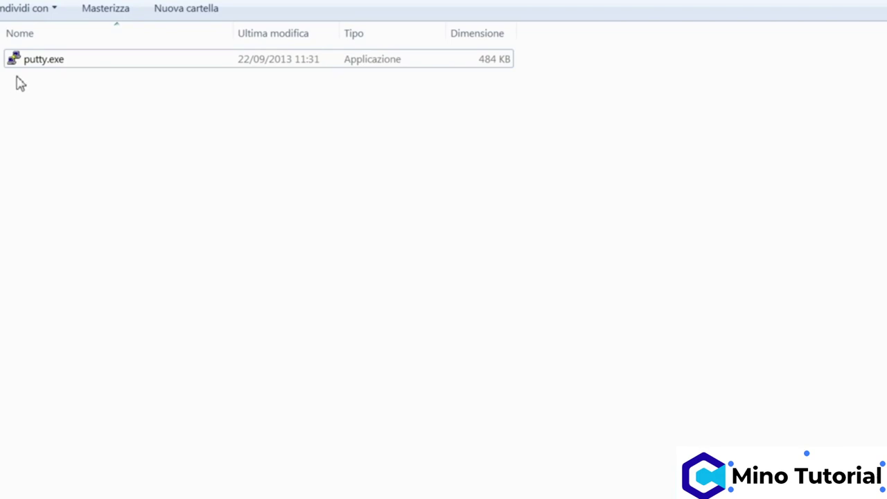
# Step: Launch putty.exe and open a Telnet connection to 192.168.1.1 on port 23
pyautogui.doubleClick(15, 59)
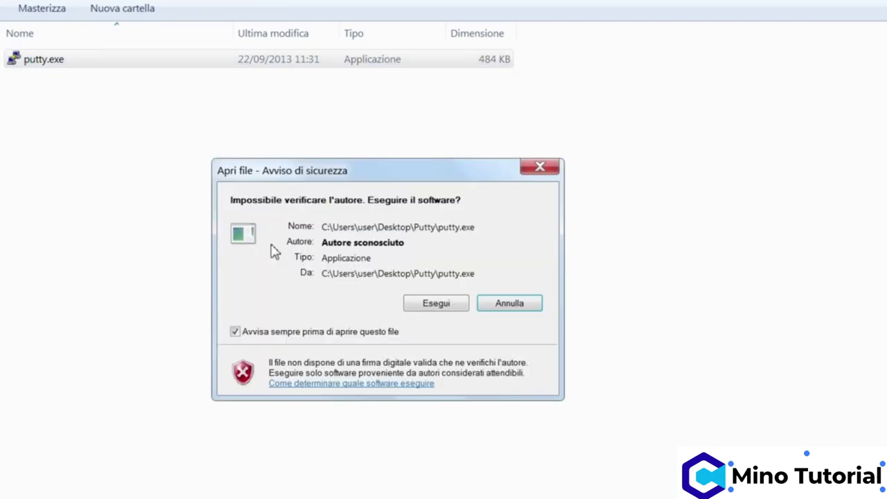
pyautogui.click(437, 307)
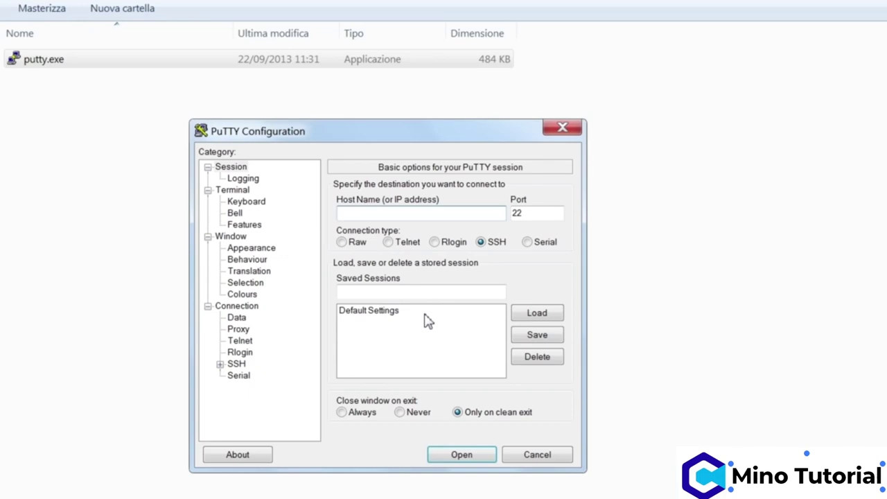
pyautogui.write('192.168.1.1')
pyautogui.click(389, 243)
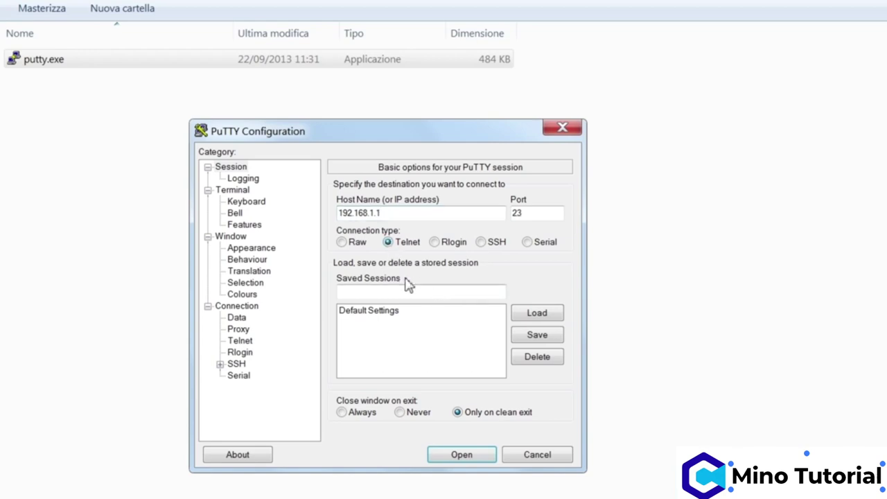
pyautogui.click(460, 456)
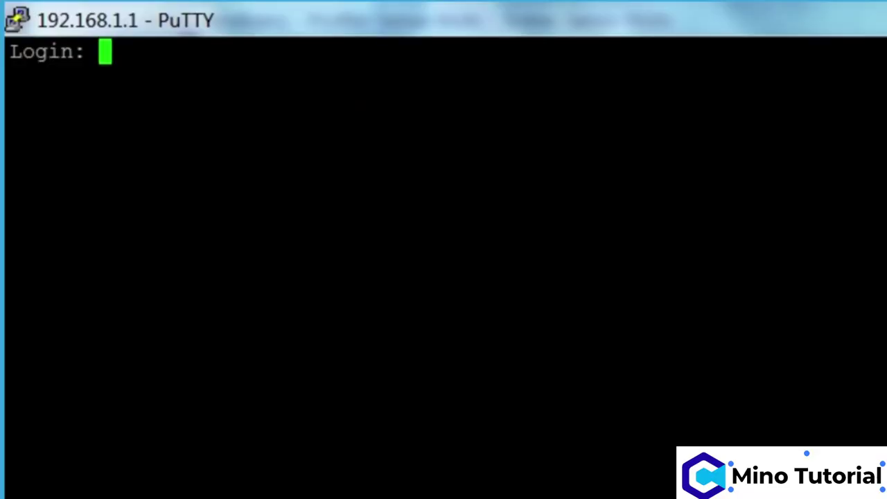
# Step: Log in to the router's telnet console with the administrator username and password
pyautogui.write('admin')
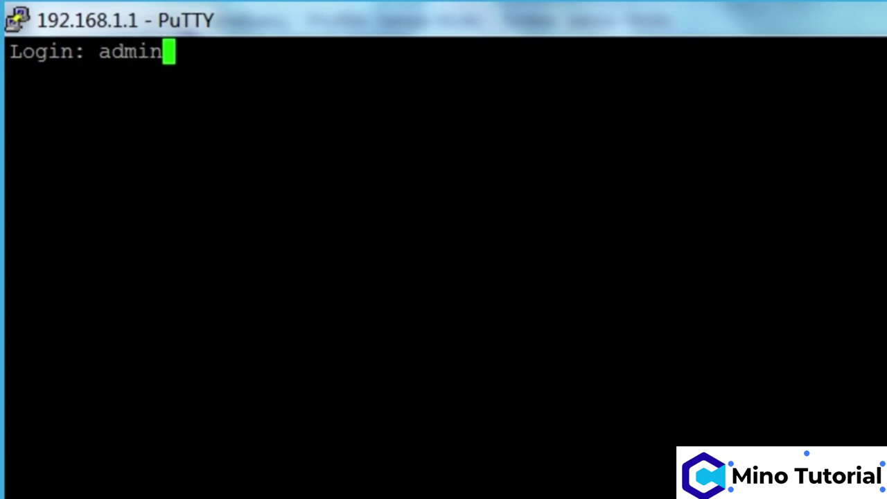
pyautogui.press('Return')
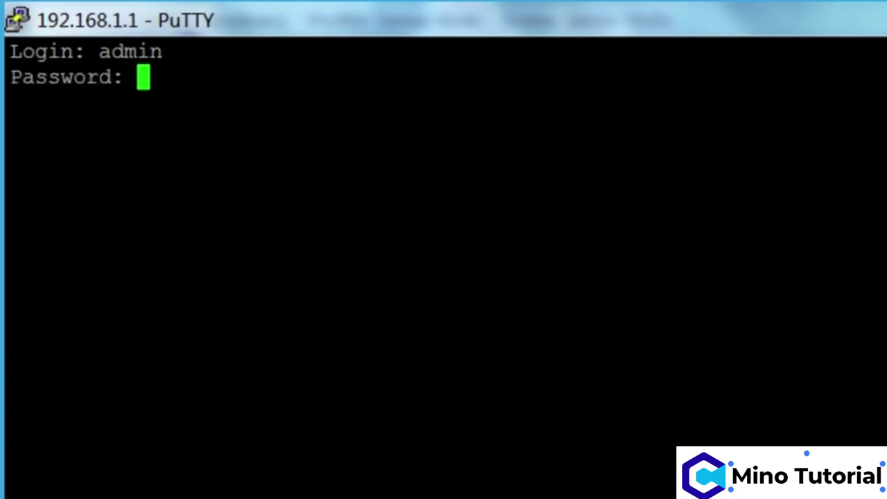
pyautogui.press('Return')
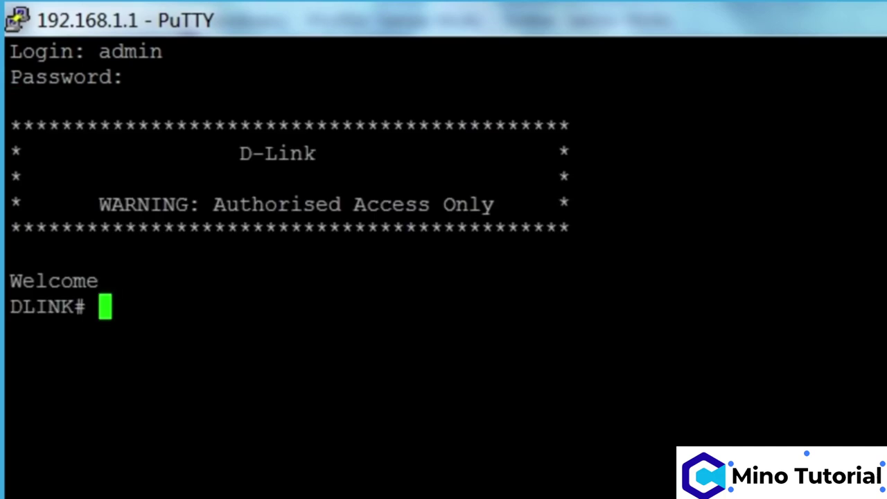
# Step: Run configure, management, then bsd_gui_visible enable to reveal the Band Steering page
pyautogui.write('conf')
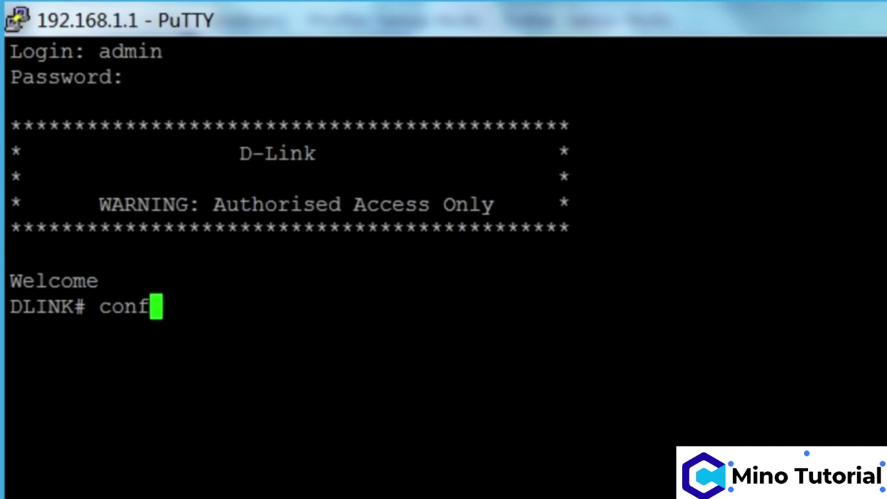
pyautogui.write('igure')
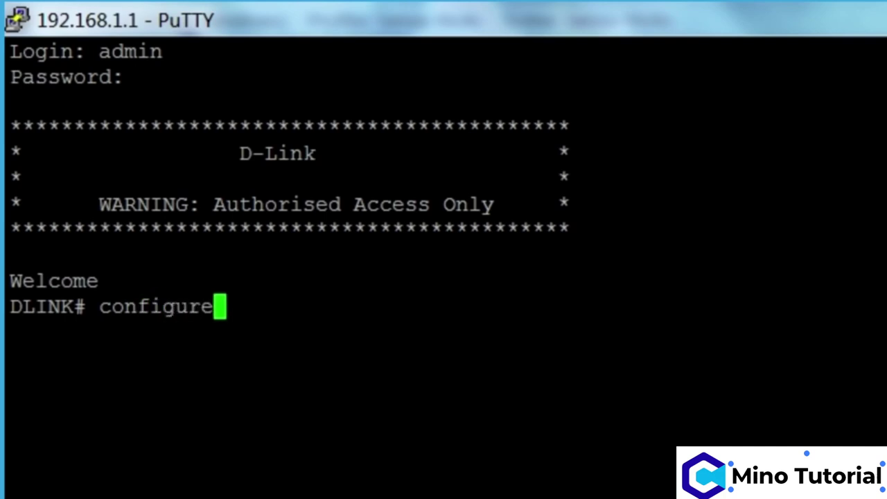
pyautogui.press('Return')
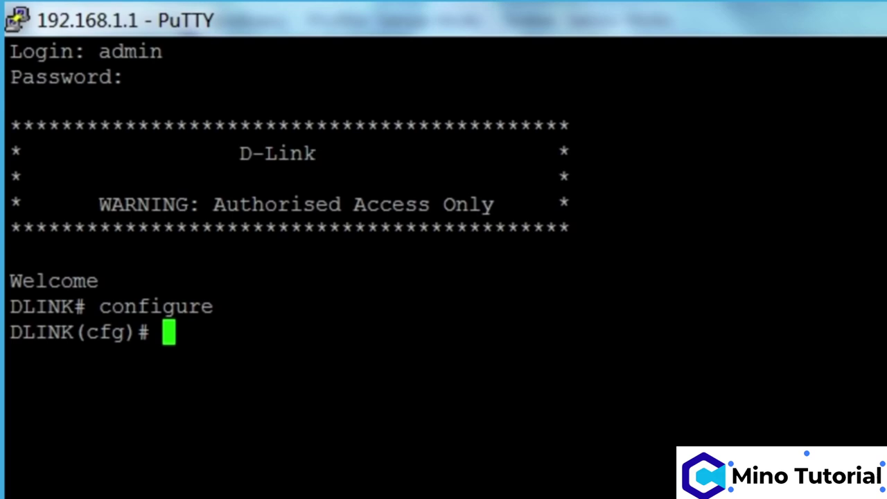
pyautogui.write('manageme')
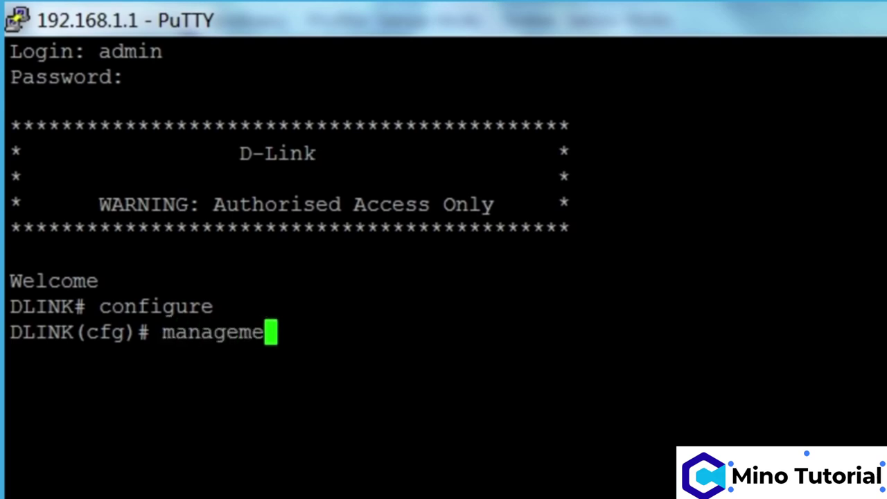
pyautogui.write('nt')
pyautogui.press('Return')
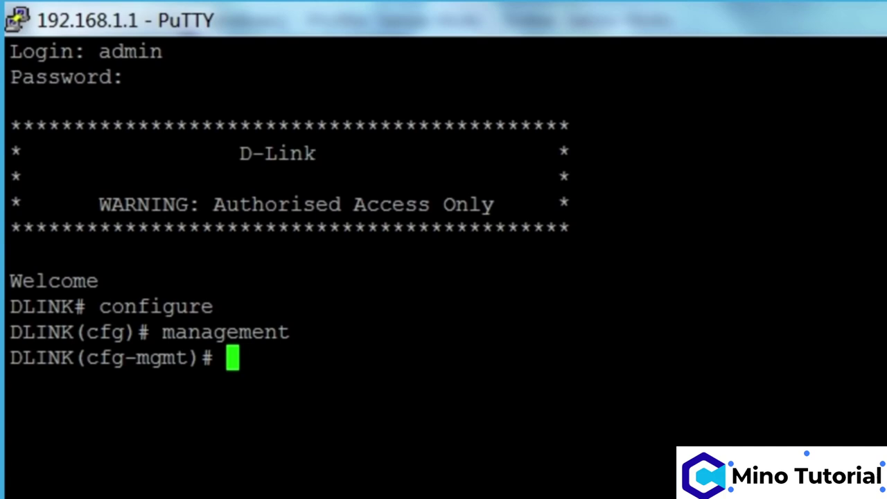
pyautogui.write('bsd')
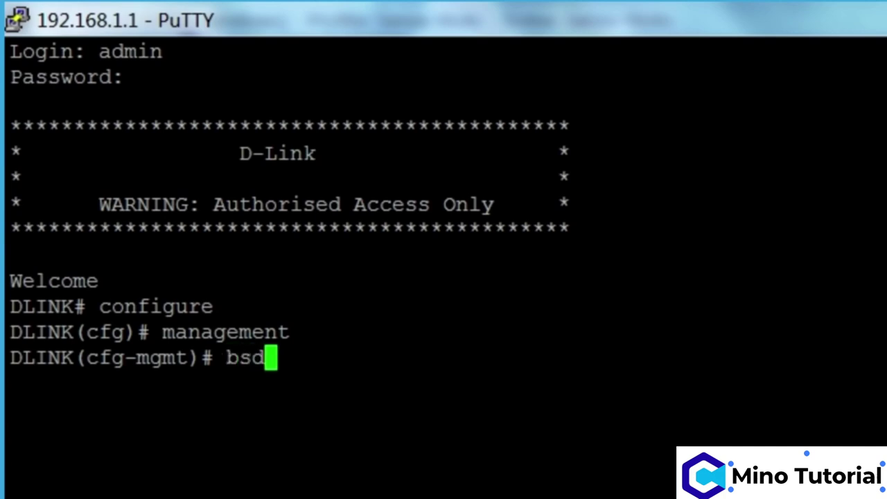
pyautogui.write('_')
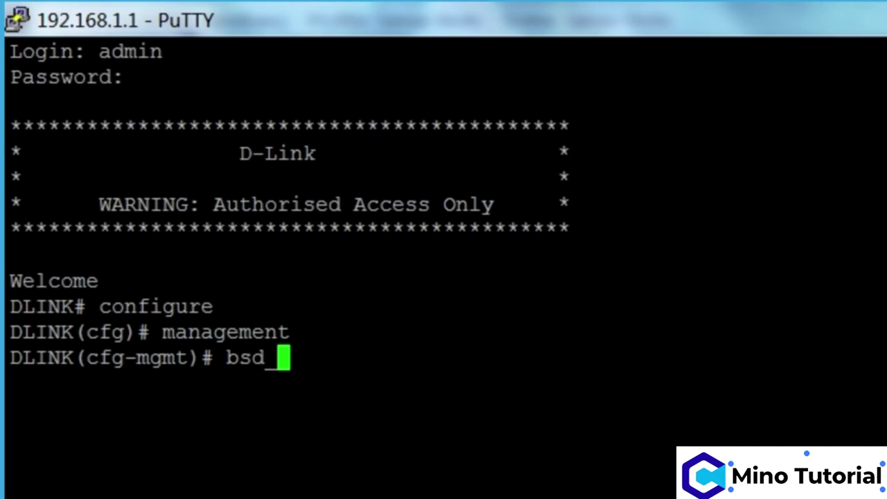
pyautogui.write('gui_')
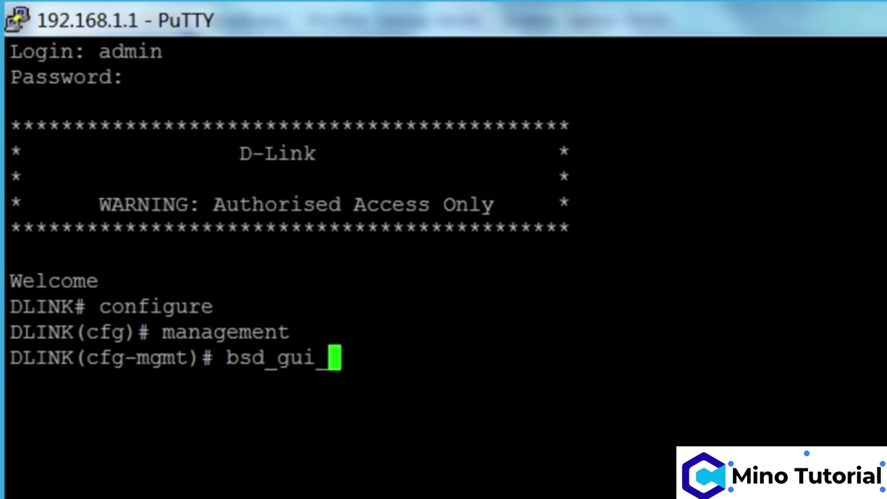
pyautogui.write('visibl')
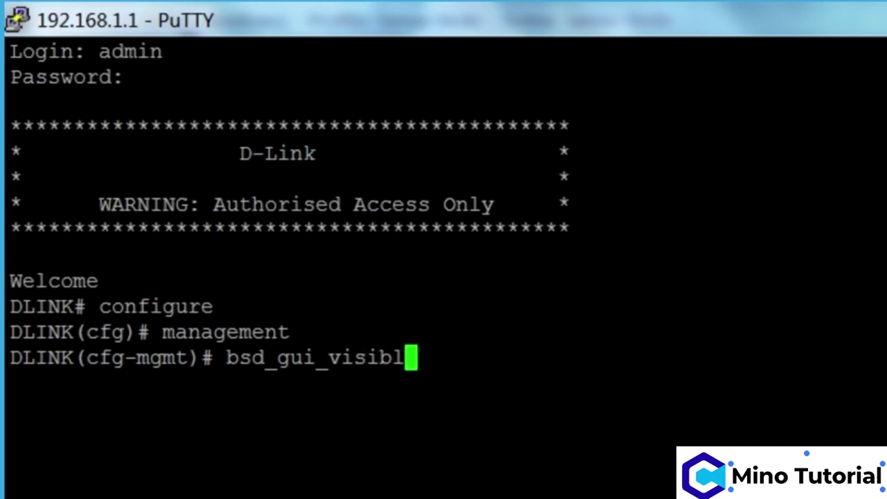
pyautogui.write('e')
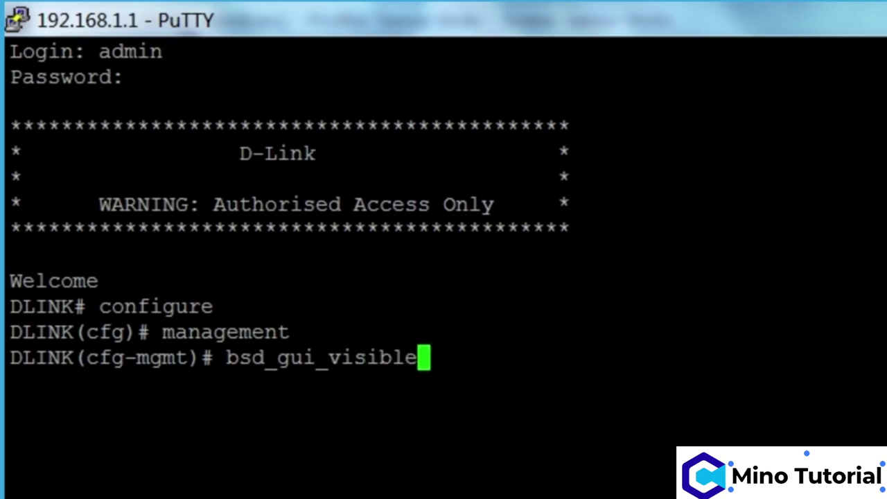
pyautogui.write(' enabl')
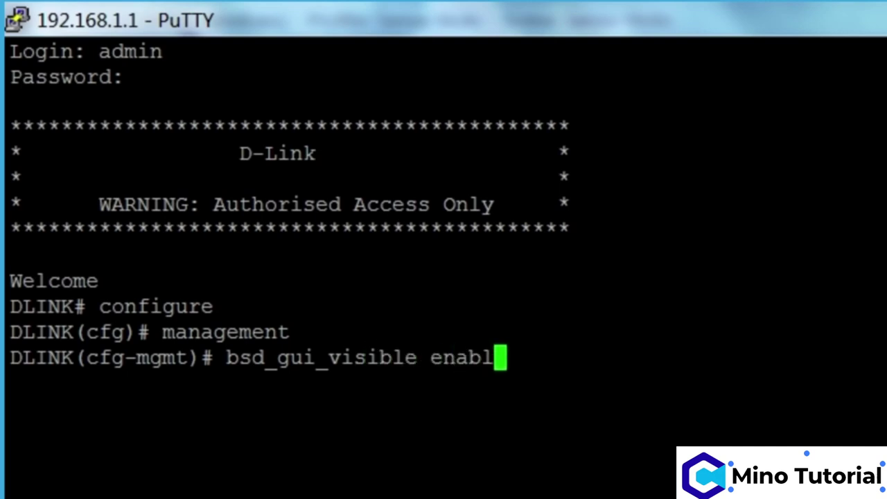
pyautogui.write('e')
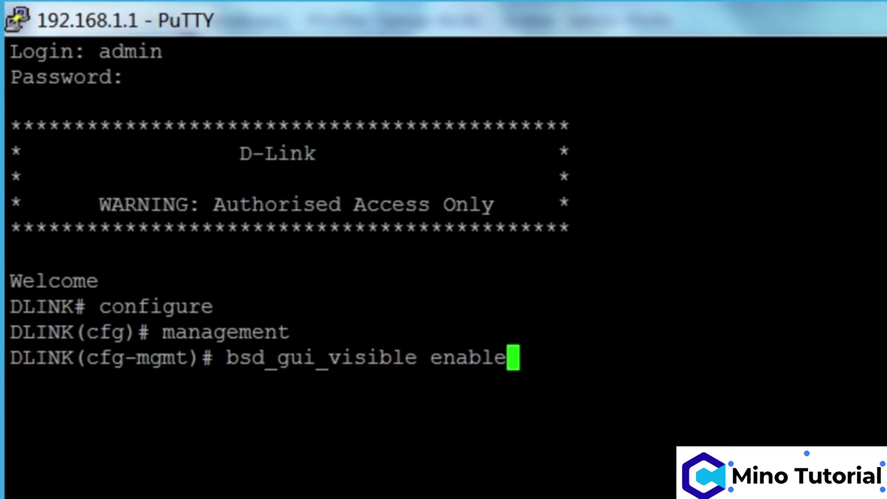
pyautogui.press('Return')
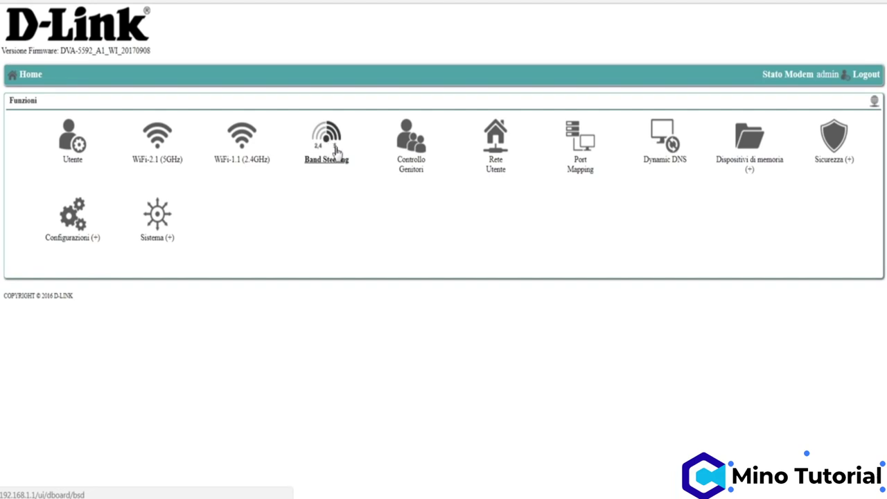
# Step: Open the newly visible Band Steering page from the home functions
pyautogui.click(337, 164)
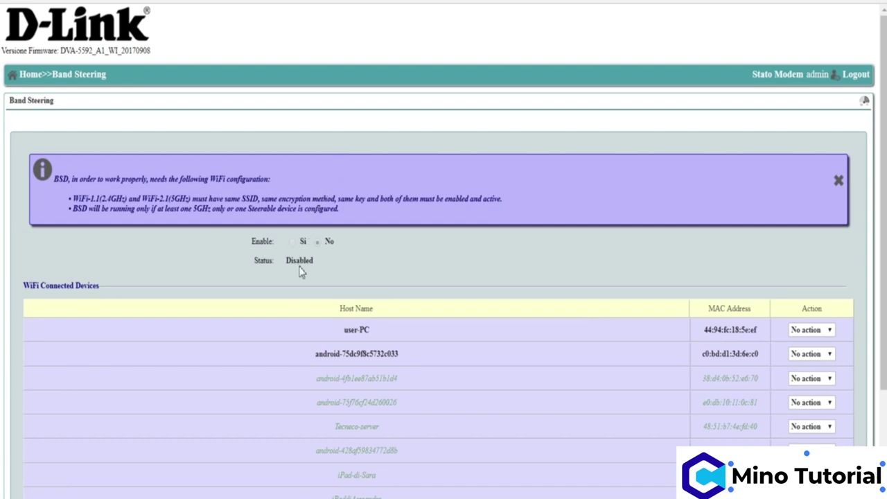
# Step: Scroll the Band Steering page to show all ten WiFi connected devices
pyautogui.scroll(-1, 316, 381)
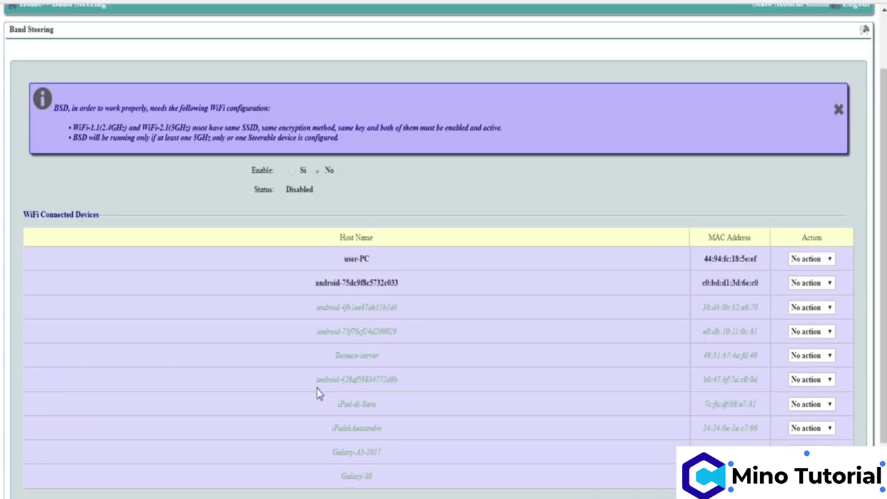
pyautogui.scroll(-1, 360, 402)
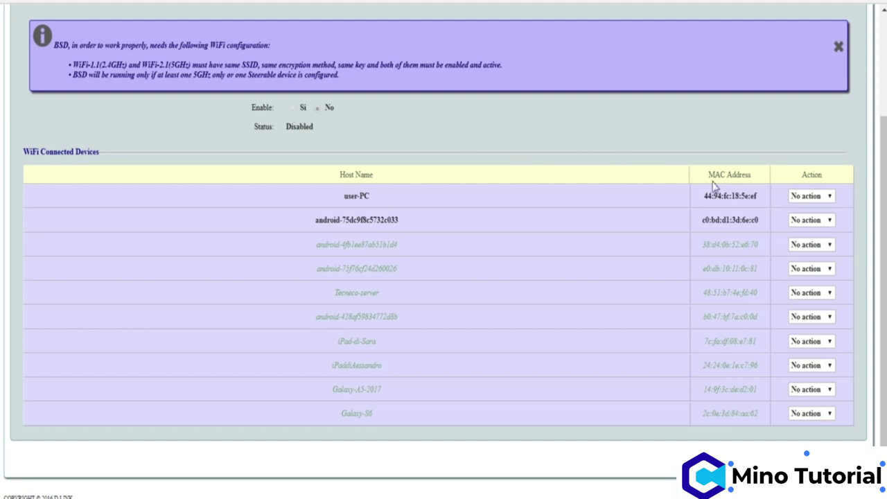
pyautogui.click(828, 197)
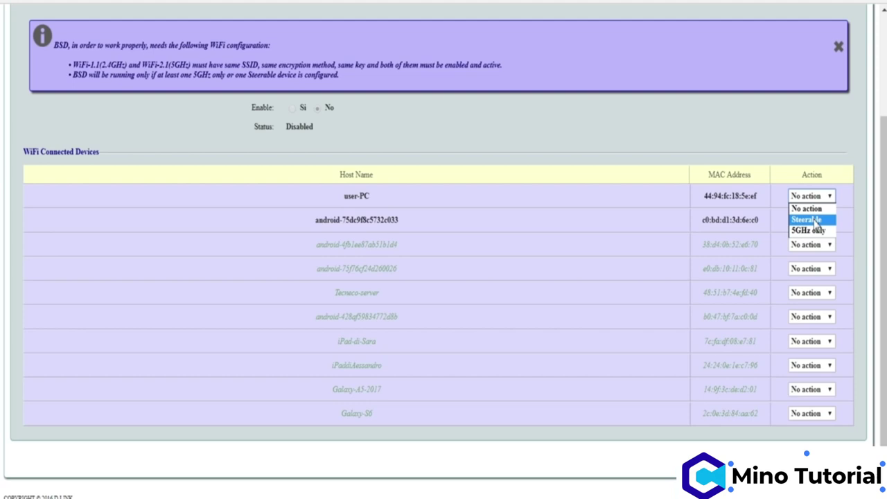
pyautogui.click(815, 230)
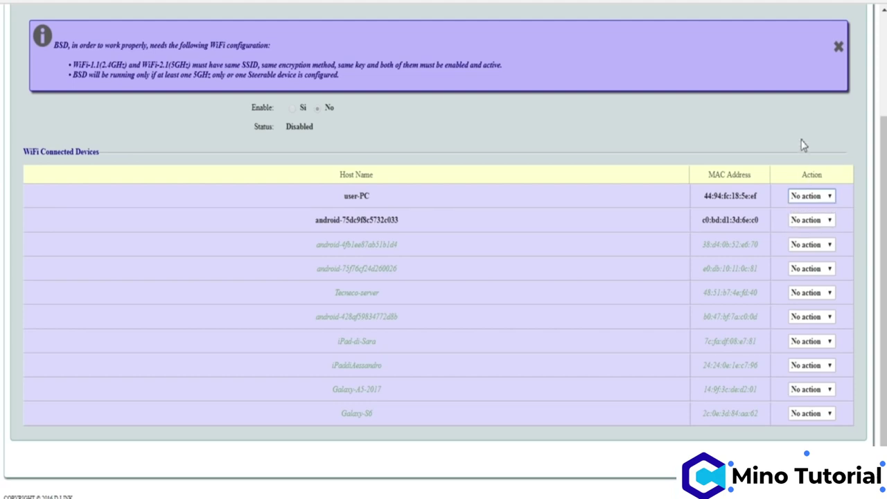
pyautogui.click(828, 221)
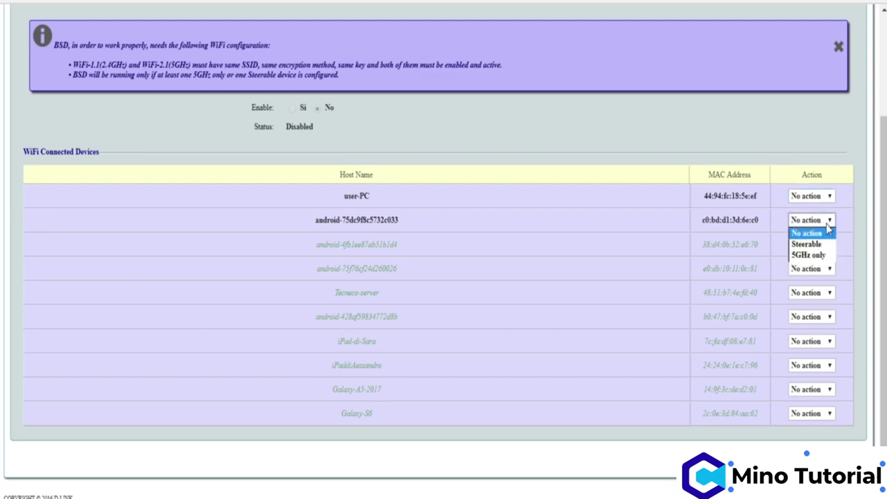
pyautogui.click(815, 147)
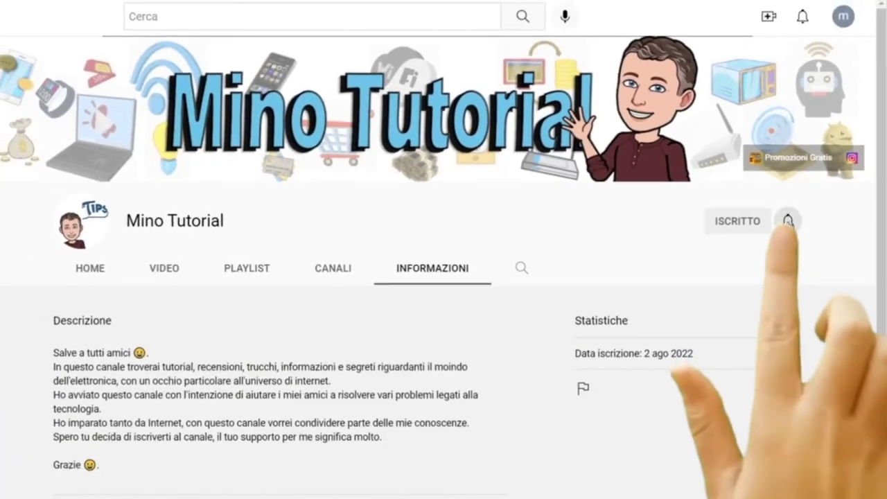
pyautogui.click(787, 220)
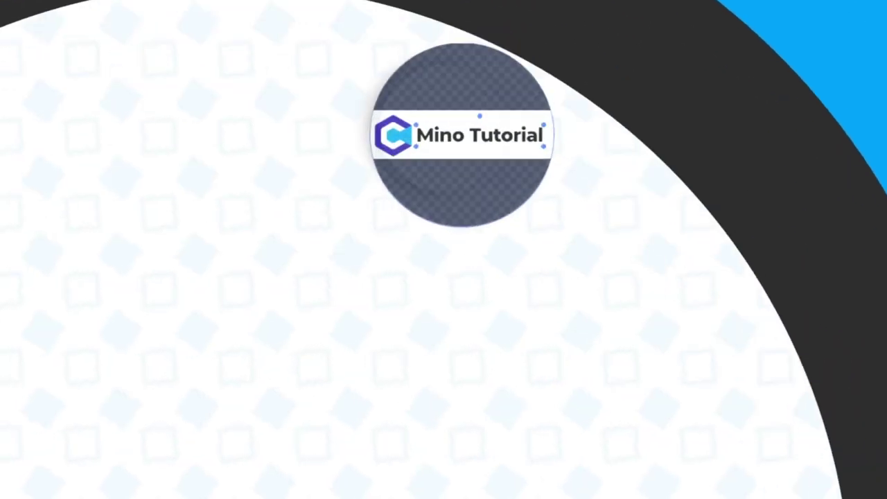